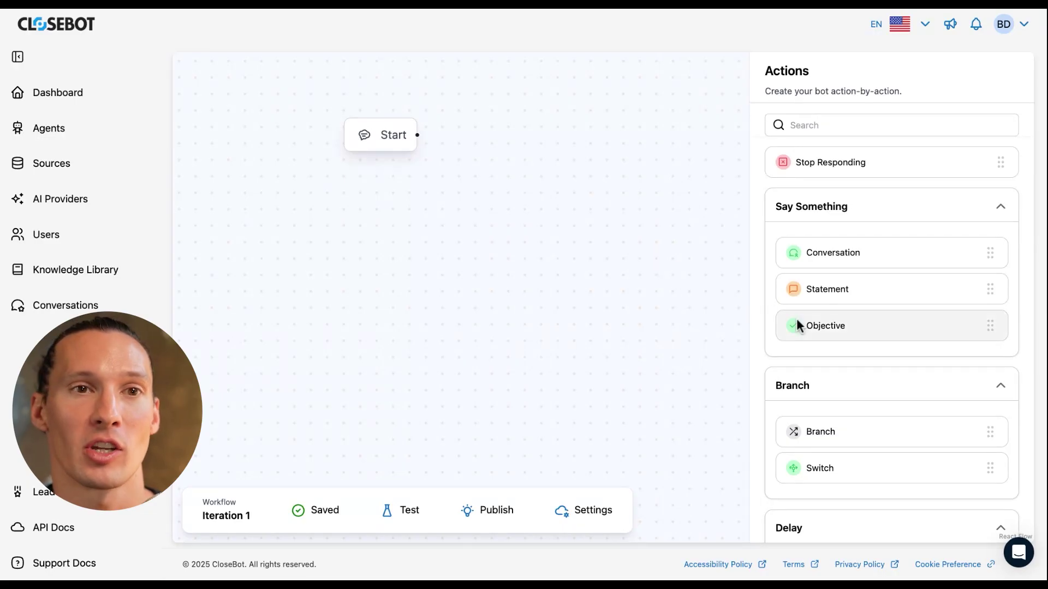
- Place an Objective action on the canvas and link the Start node's output to it
{"action": "left_click_drag", "start_coordinate": [797, 320], "coordinate": [543, 143]}
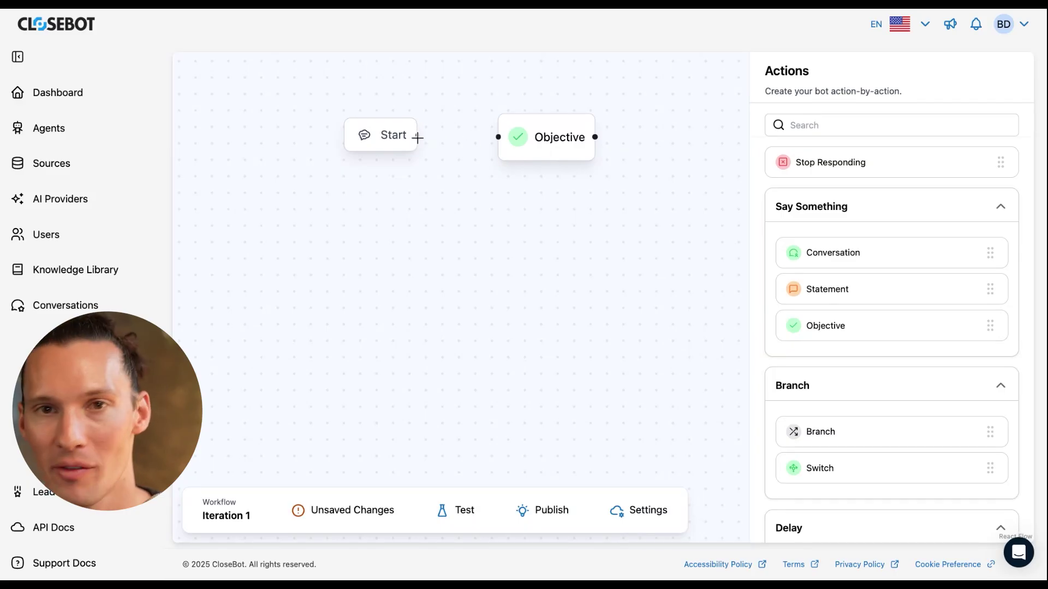
{"action": "left_click_drag", "start_coordinate": [418, 136], "coordinate": [511, 145]}
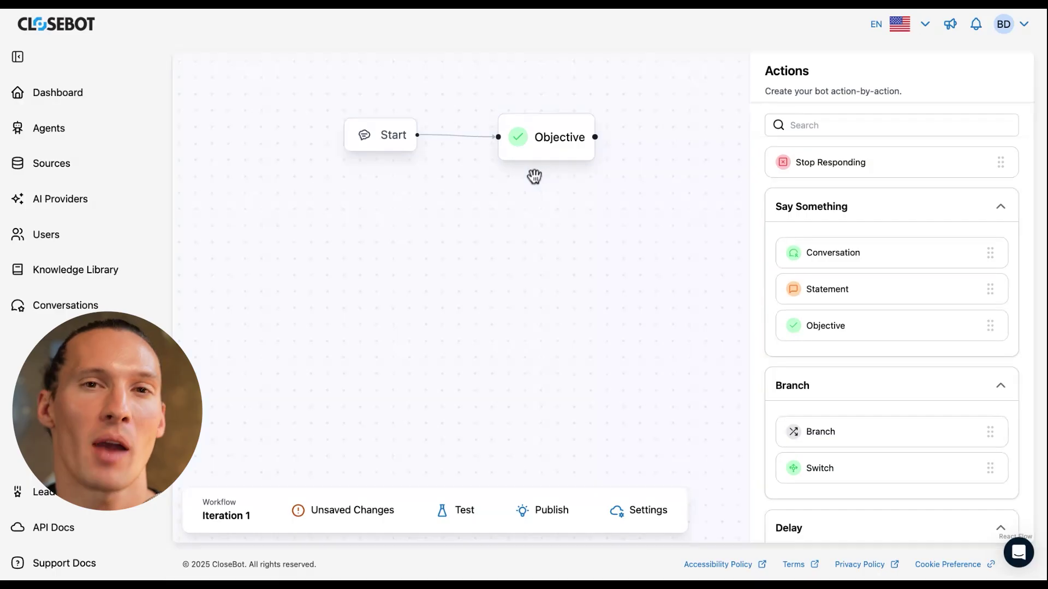
- Add an objective titled Email, saved to contact.email, with description 'get their email address'
{"action": "left_click", "coordinate": [556, 152]}
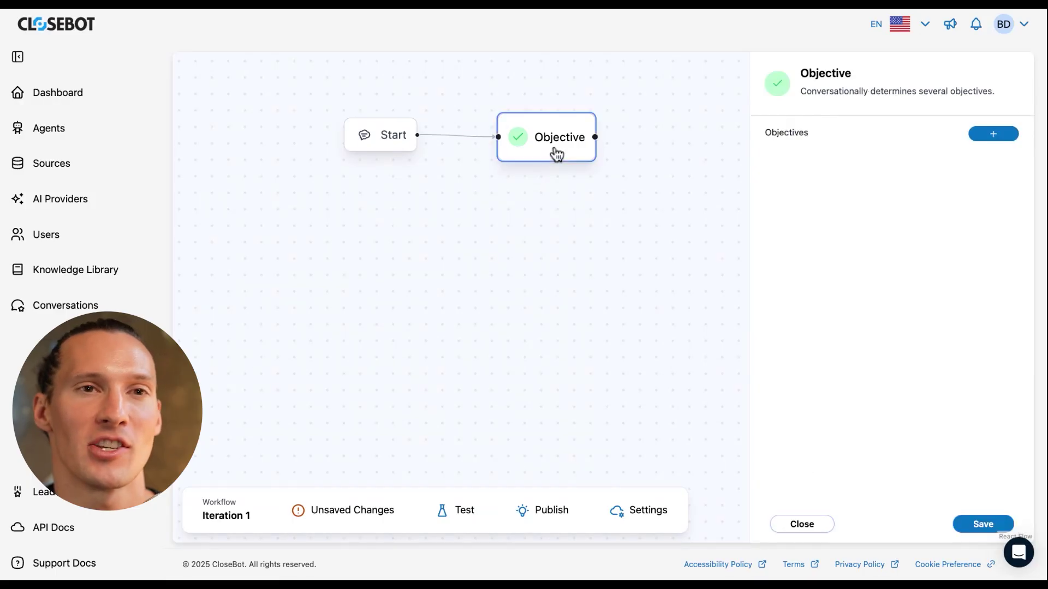
{"action": "left_click", "coordinate": [993, 134]}
{"action": "left_click", "coordinate": [860, 185]}
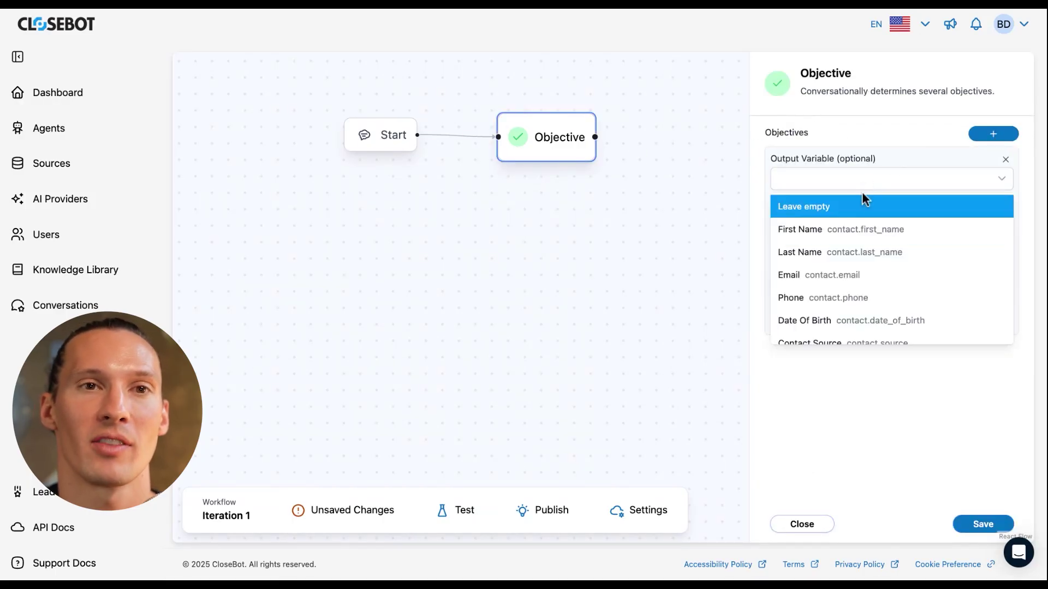
{"action": "left_click", "coordinate": [856, 275]}
{"action": "left_click", "coordinate": [845, 232]}
{"action": "type", "text": "Email"}
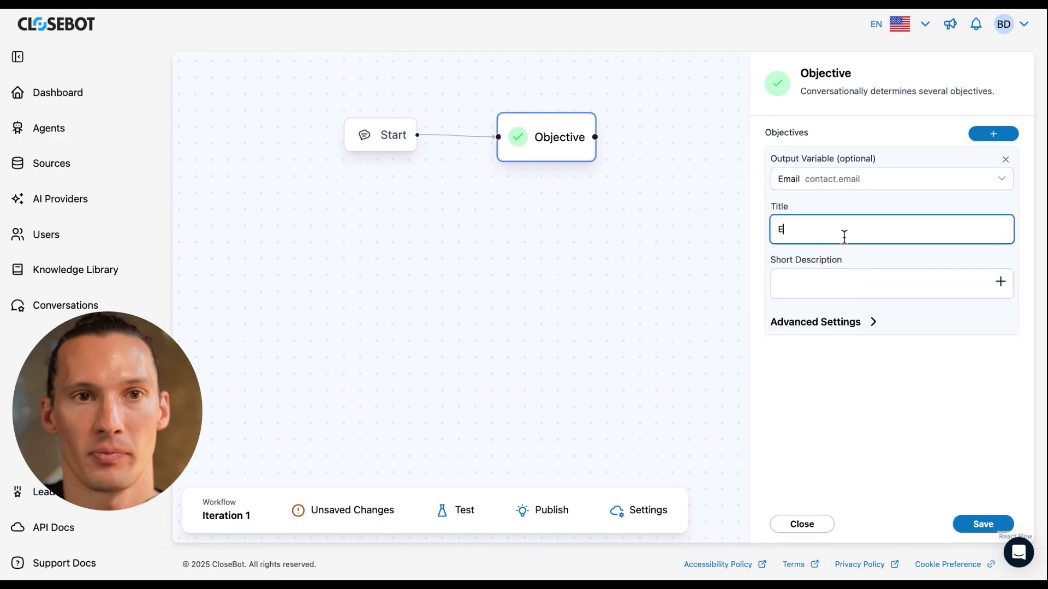
{"action": "key", "text": "Tab"}
{"action": "type", "text": "get their email address"}
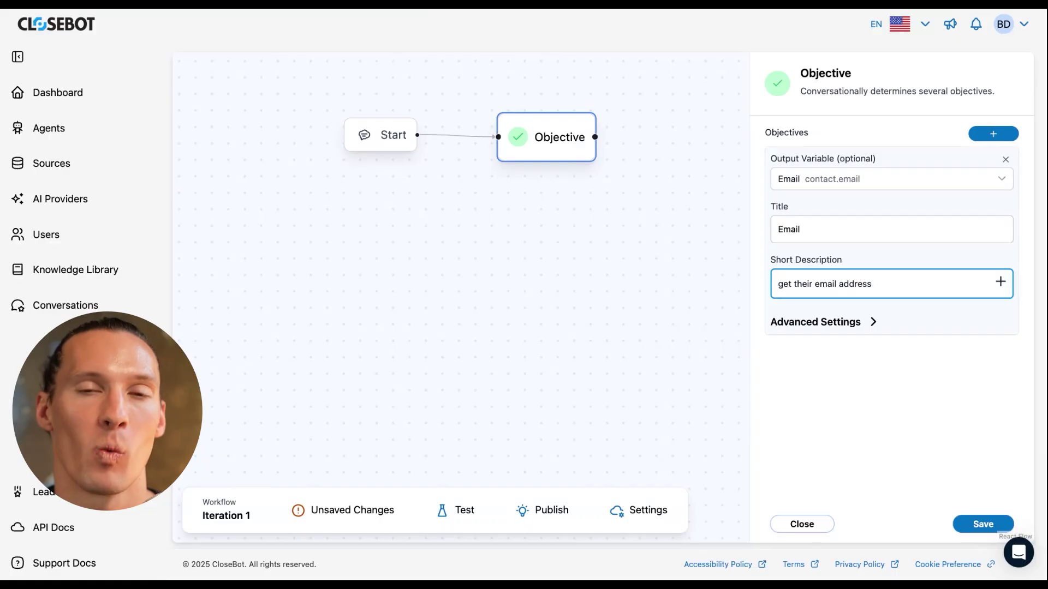
- In Advanced Settings, enter the extra prompt 'We may be sending them detailed information about their plan'
{"action": "left_click", "coordinate": [858, 324]}
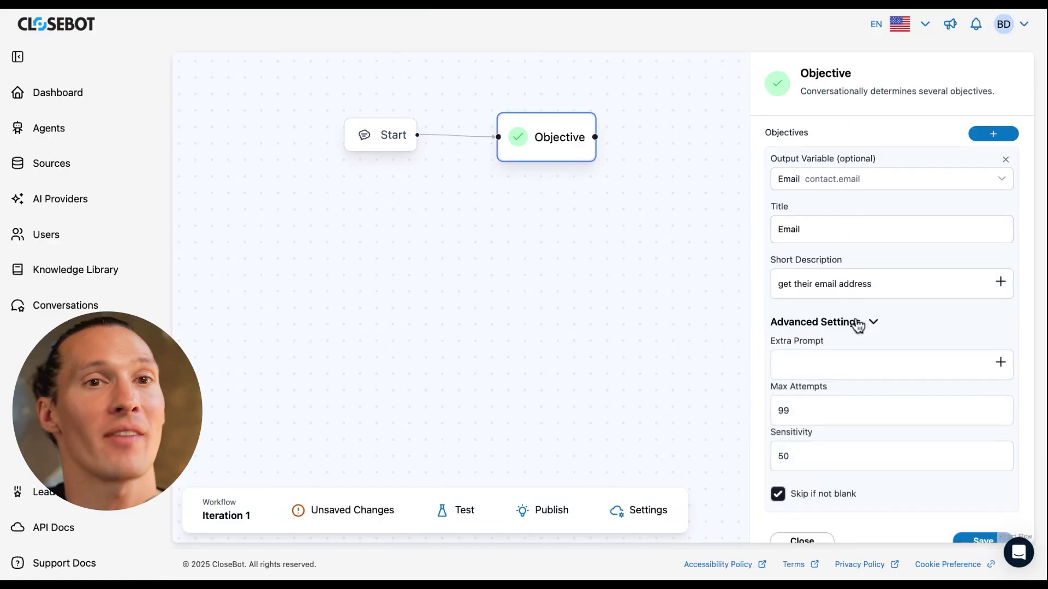
{"action": "left_click", "coordinate": [827, 357]}
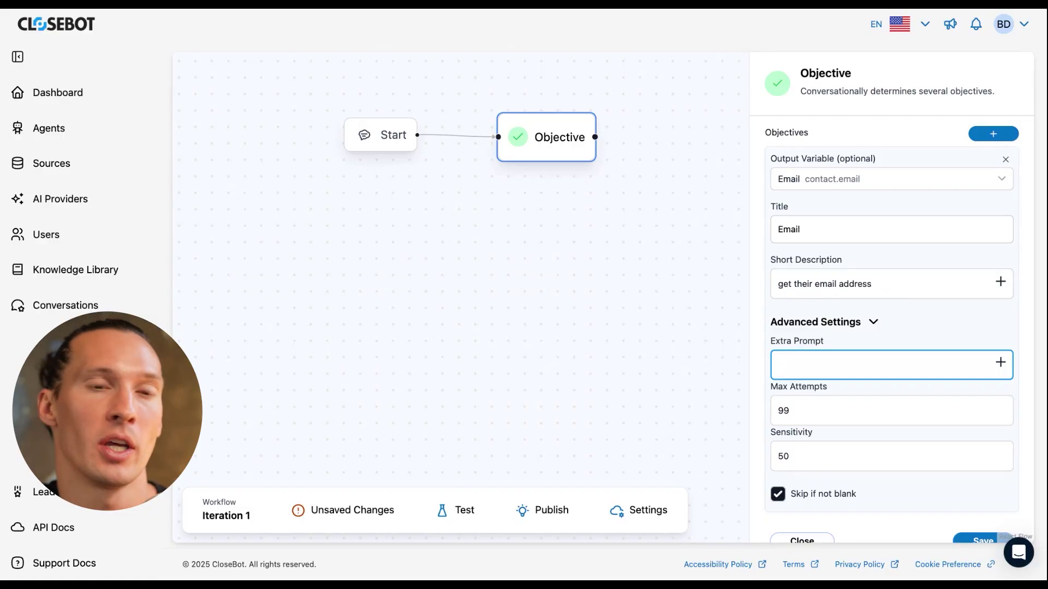
{"action": "type", "text": "We may be"}
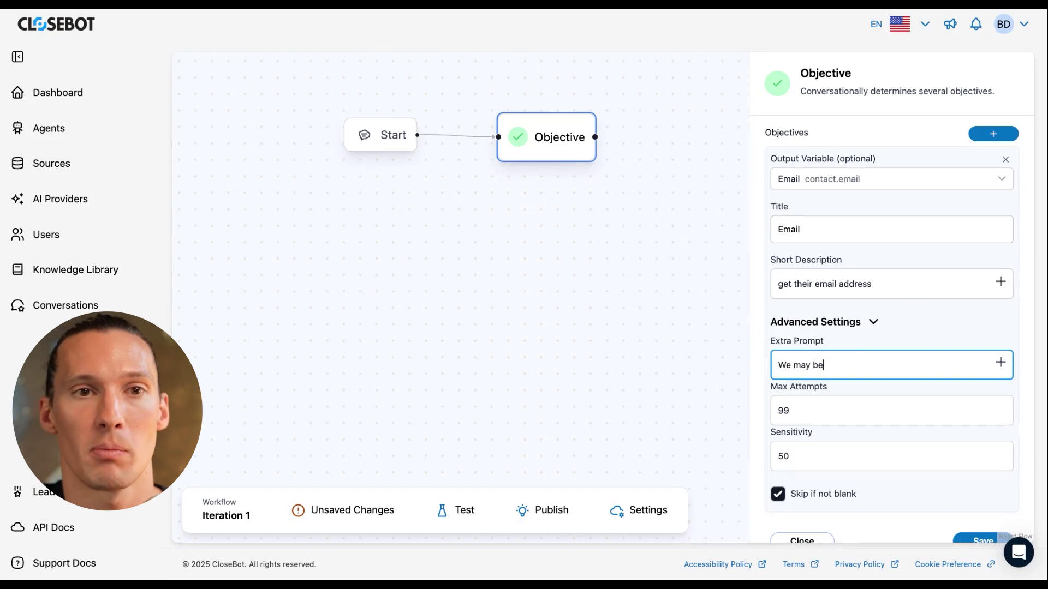
{"action": "type", "text": " sending them "}
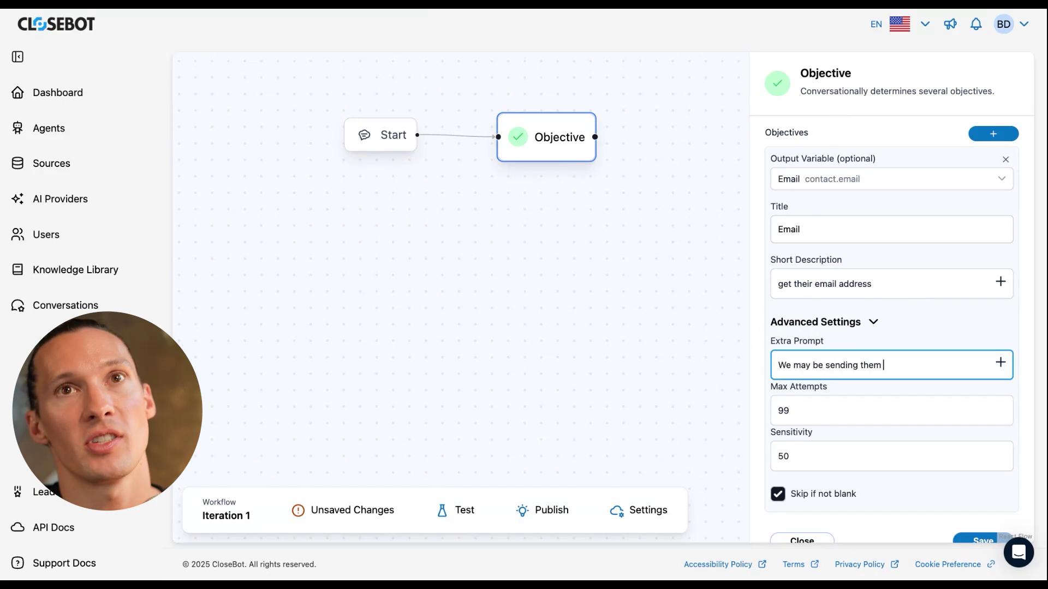
{"action": "type", "text": "detailed"}
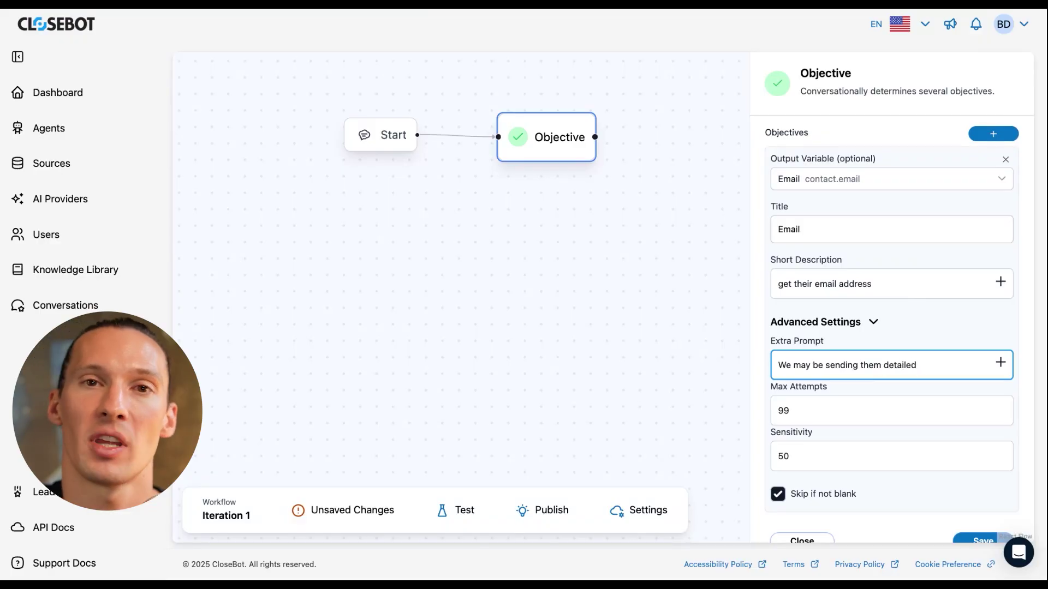
{"action": "type", "text": " information"}
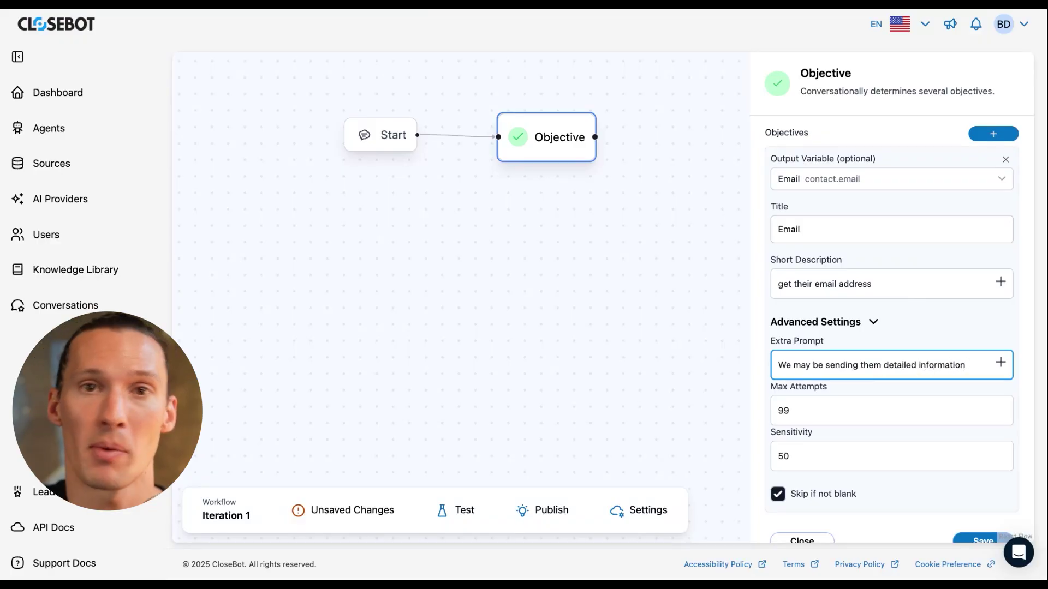
{"action": "type", "text": " about their plan"}
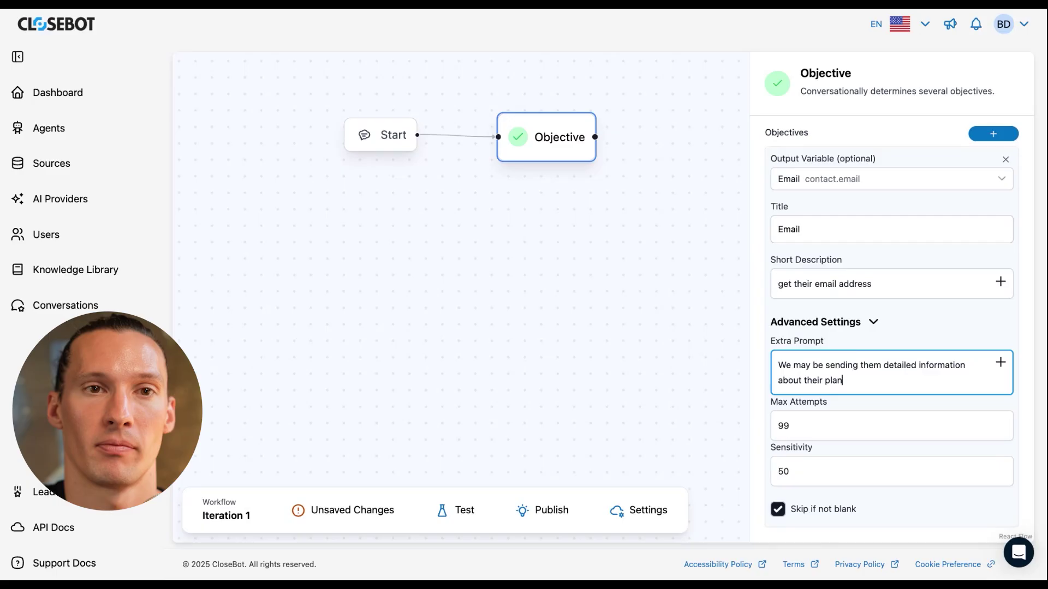
- Set the Email objective's Max Attempts to 97
{"action": "left_click", "coordinate": [879, 428]}
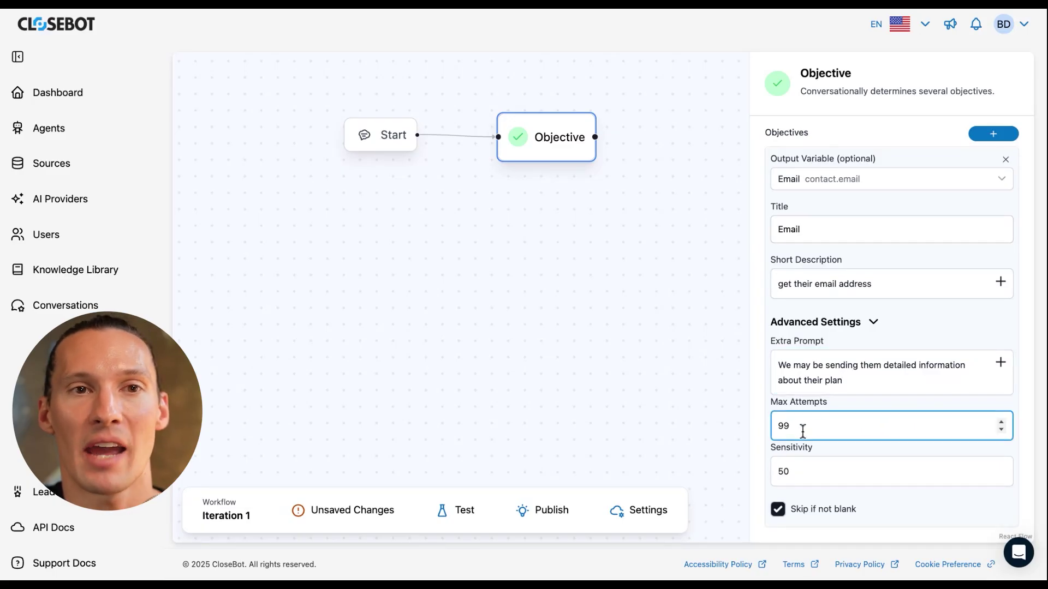
{"action": "key", "text": "BackSpace"}
{"action": "key", "text": "BackSpace"}
{"action": "type", "text": "2"}
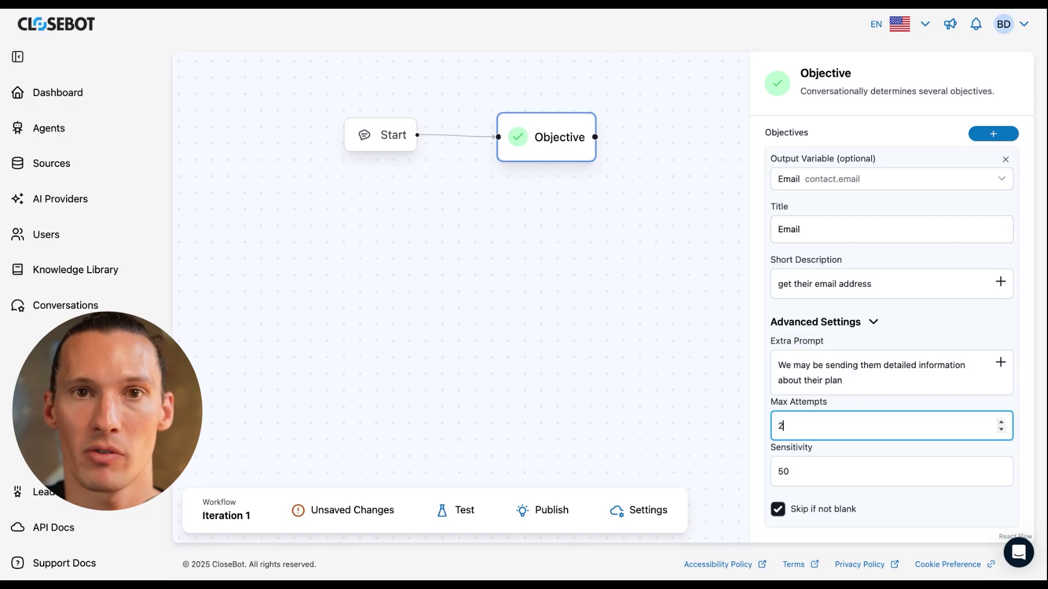
{"action": "key", "text": "BackSpace"}
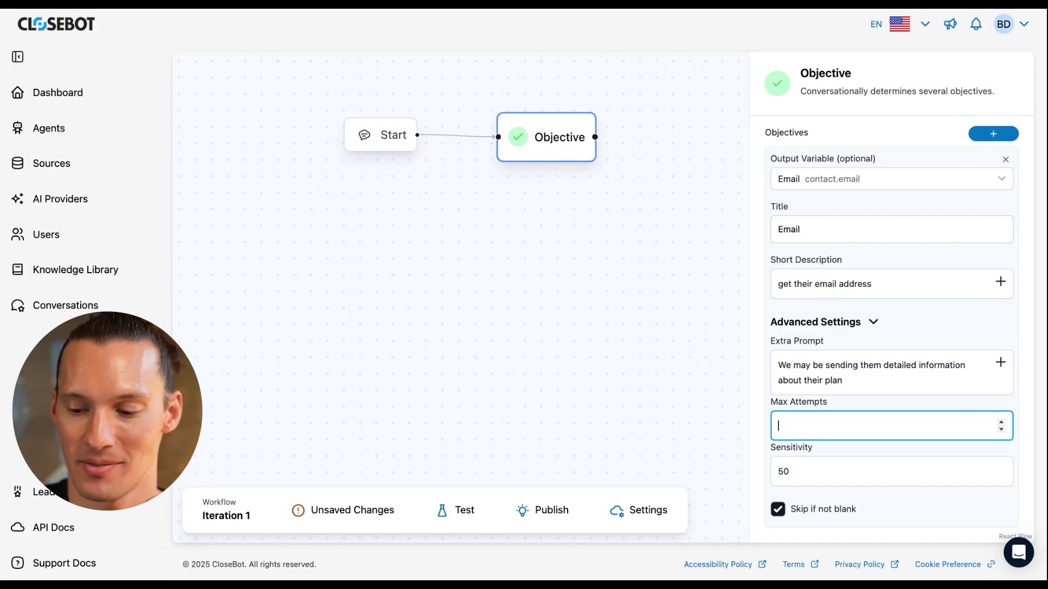
{"action": "type", "text": "90"}
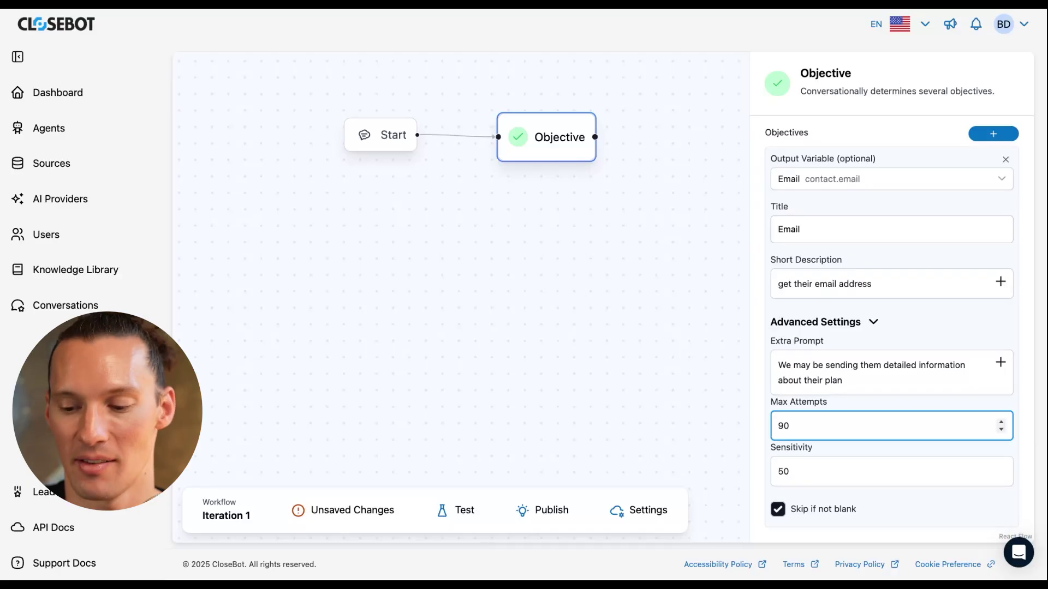
{"action": "key", "text": "BackSpace"}
{"action": "type", "text": "9"}
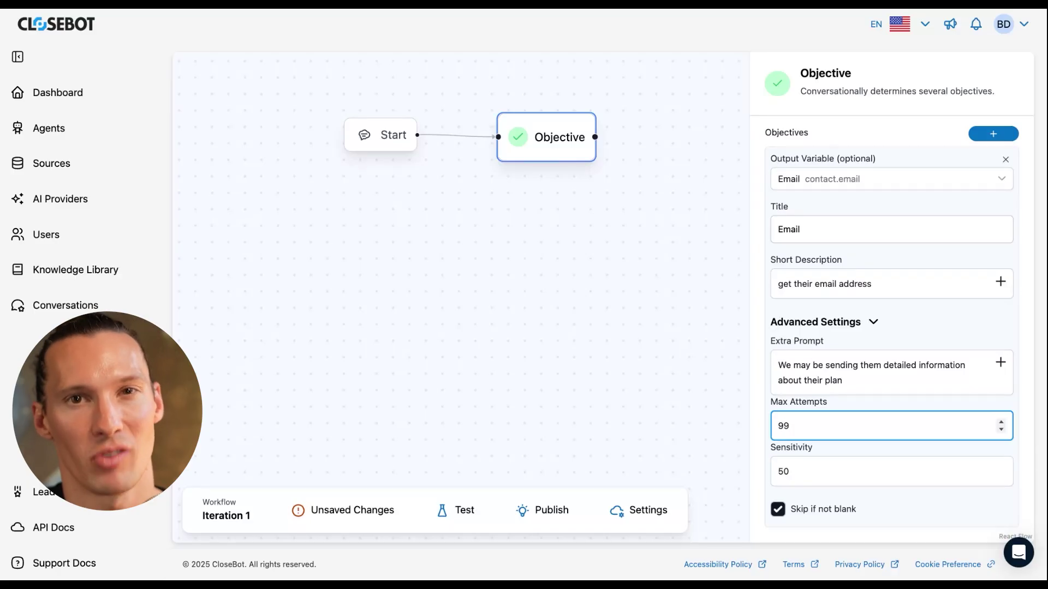
{"action": "key", "text": "Down"}
{"action": "key", "text": "Down"}
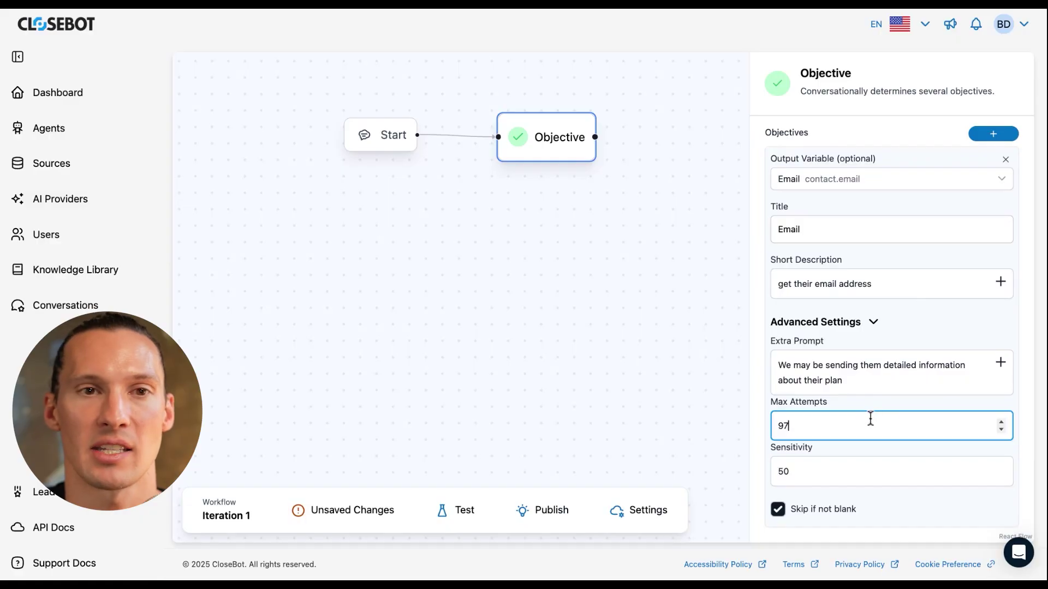
- Change the objective's Sensitivity value to 50
{"action": "left_click", "coordinate": [824, 472]}
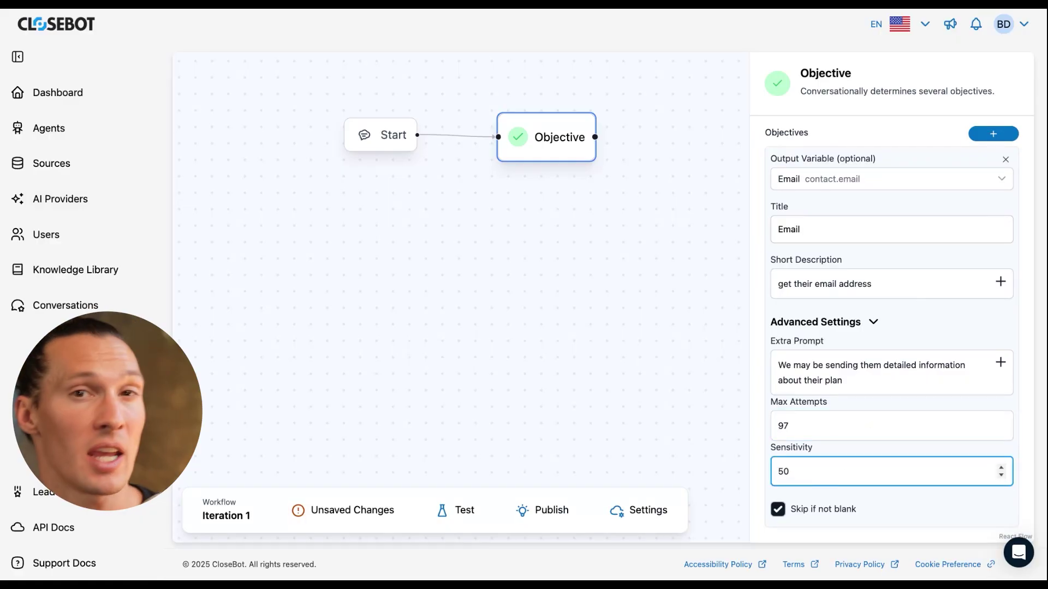
{"action": "key", "text": "BackSpace"}
{"action": "key", "text": "BackSpace"}
{"action": "type", "text": "1"}
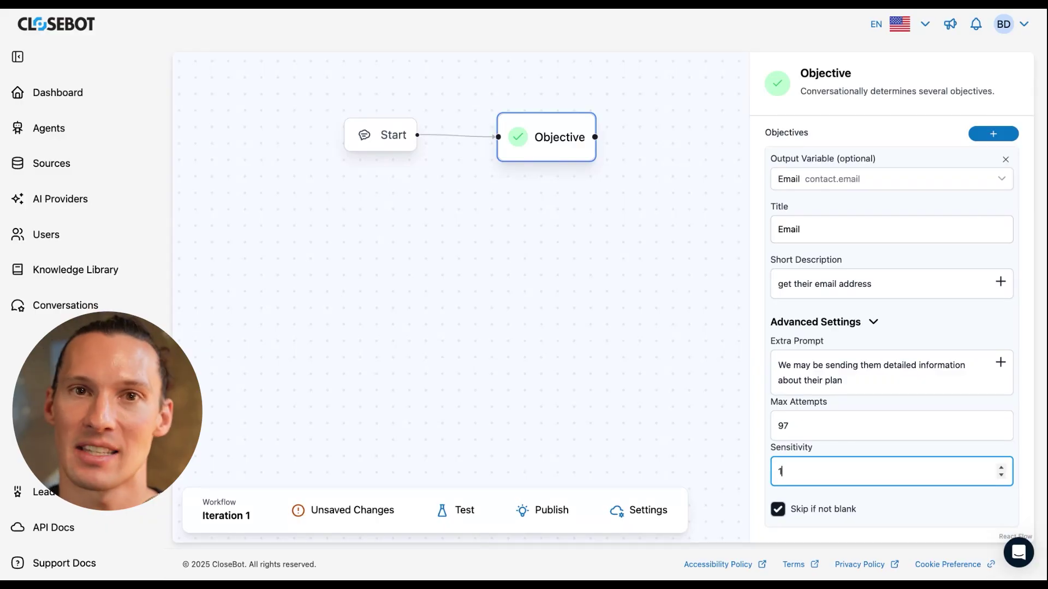
{"action": "type", "text": "00"}
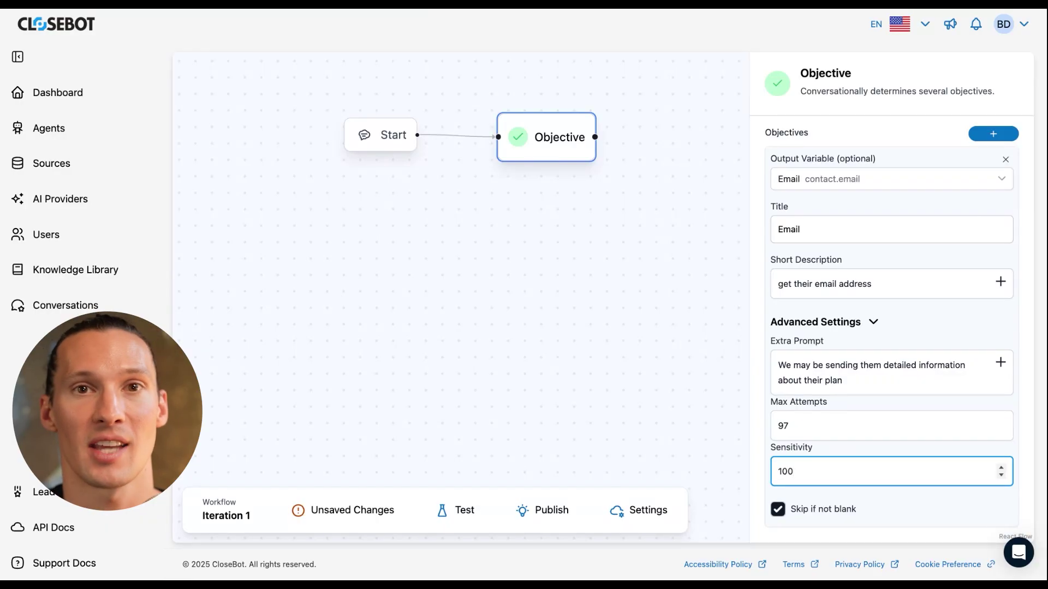
{"action": "key", "text": "BackSpace"}
{"action": "key", "text": "BackSpace"}
{"action": "key", "text": "BackSpace"}
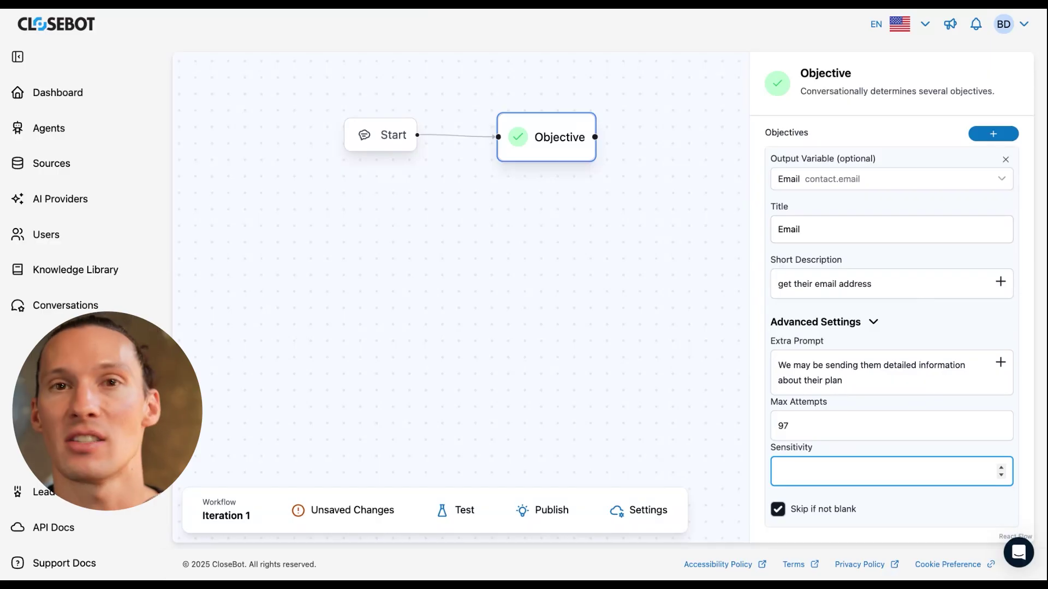
{"action": "type", "text": "50"}
{"action": "scroll", "coordinate": [835, 411], "scroll_direction": "down", "scroll_amount": 1}
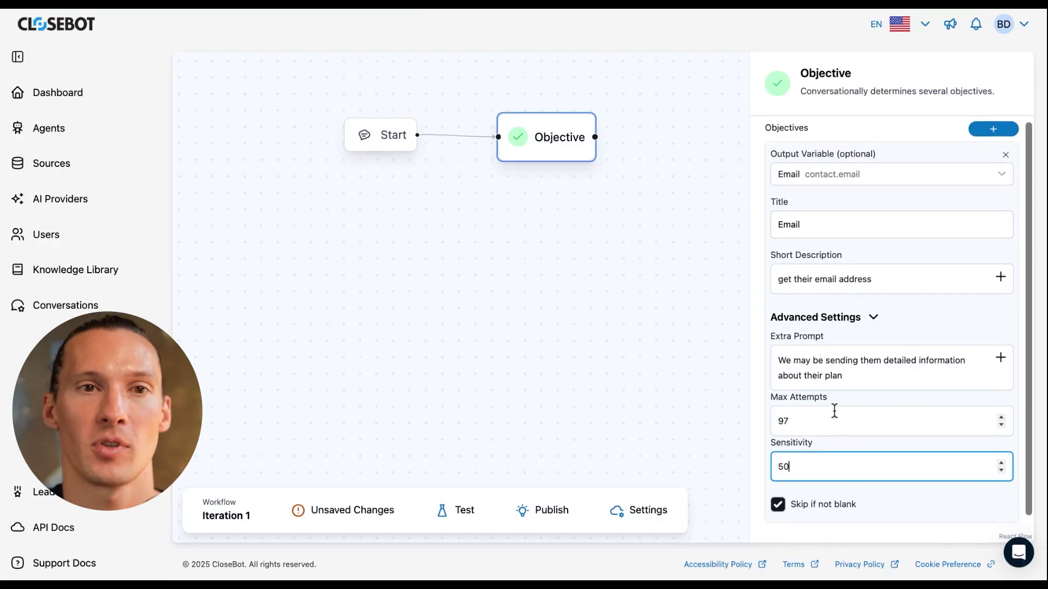
{"action": "scroll", "coordinate": [835, 415], "scroll_direction": "down", "scroll_amount": 1}
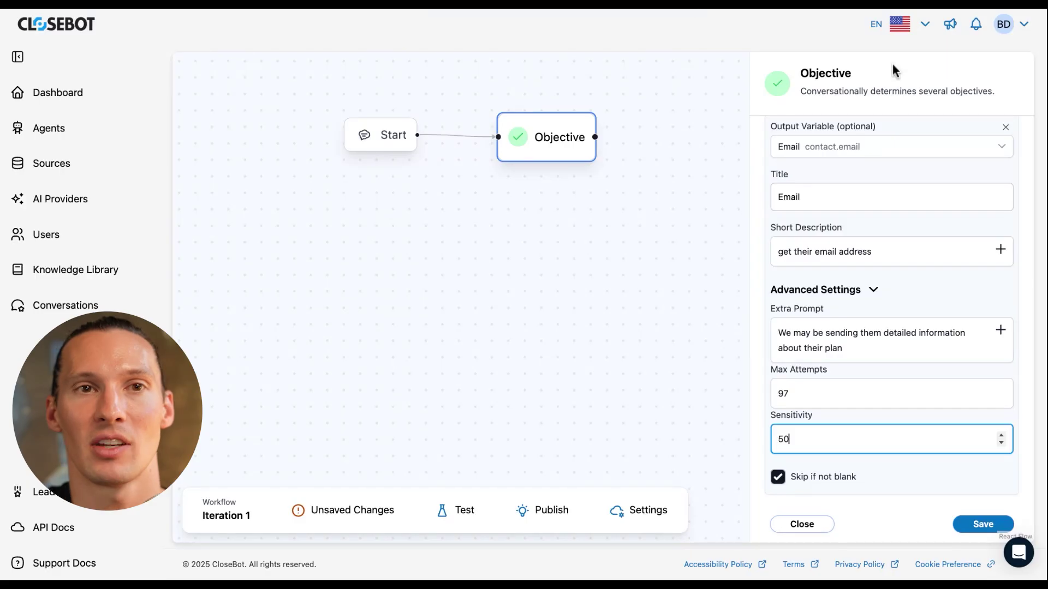
- Save the Email objective so the bot shows as saved
{"action": "left_click", "coordinate": [962, 527]}
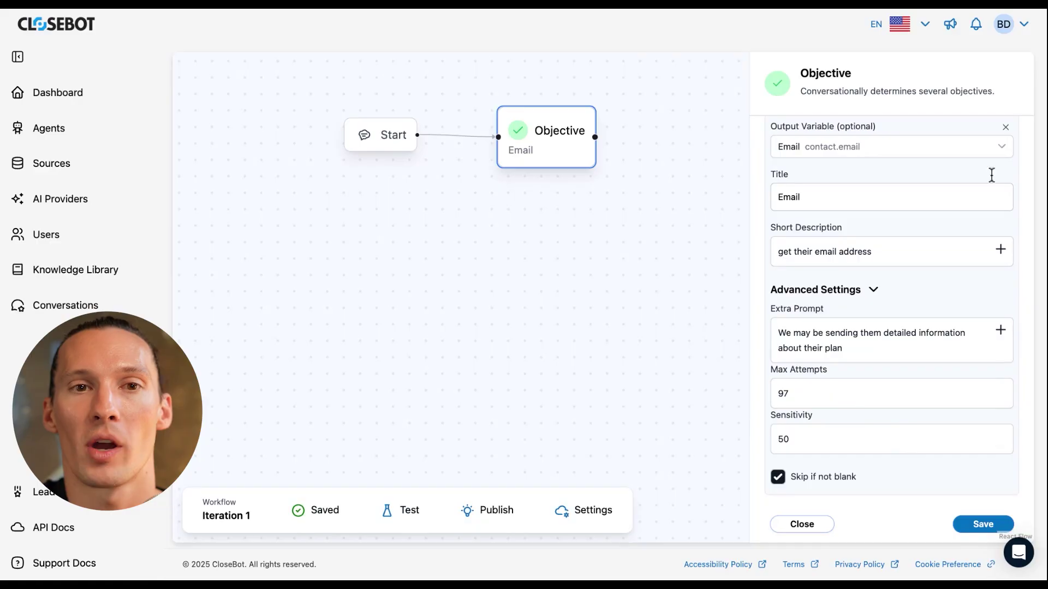
{"action": "scroll", "coordinate": [961, 175], "scroll_direction": "up", "scroll_amount": 1}
- Add a First Name objective saved to contact.first_name, described 'get their first name', and save it
{"action": "left_click", "coordinate": [990, 136]}
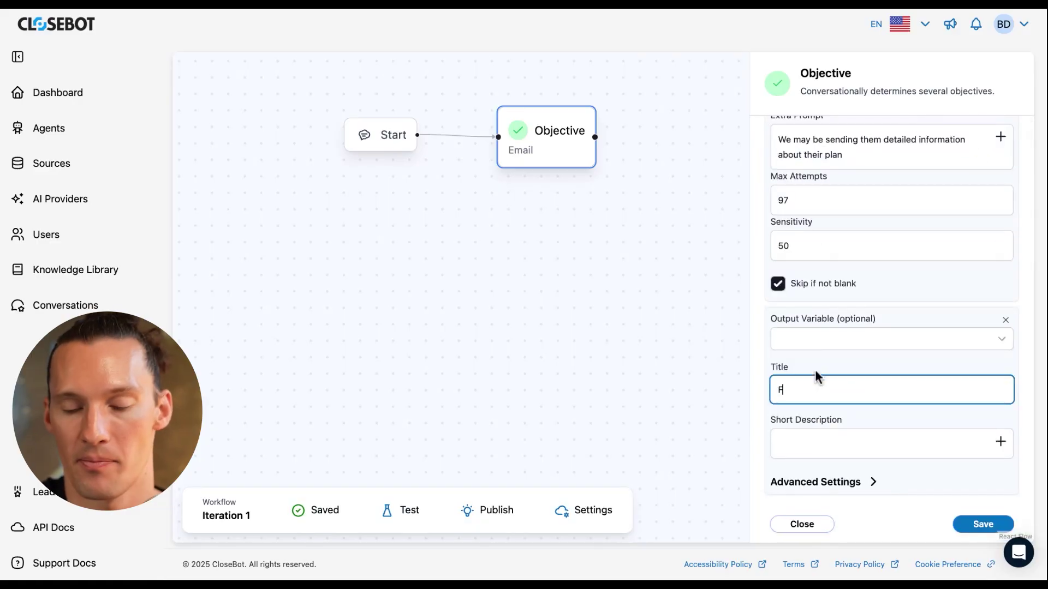
{"action": "type", "text": "First Name"}
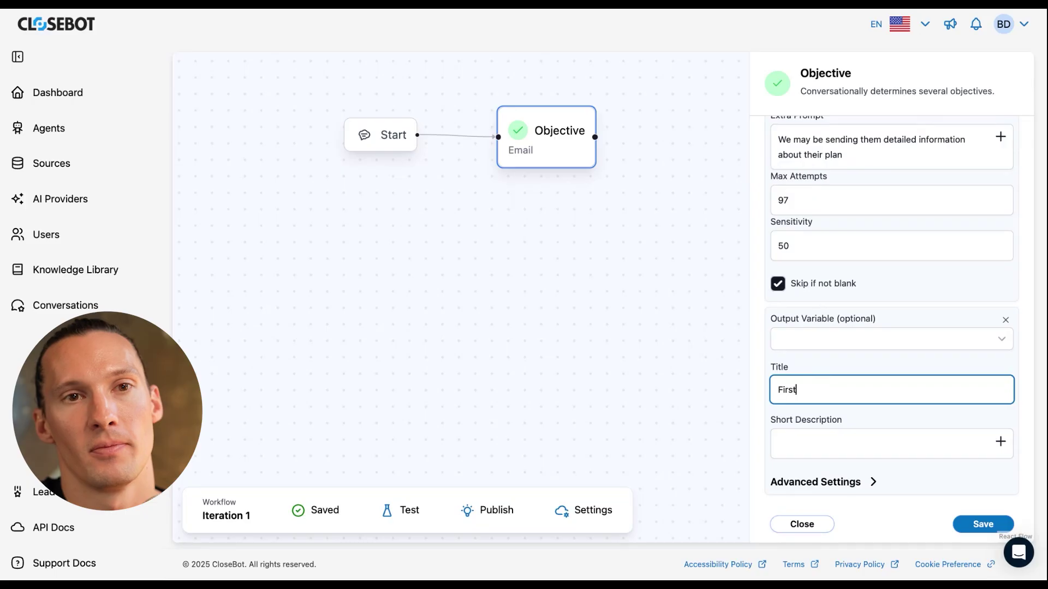
{"action": "left_click", "coordinate": [808, 345]}
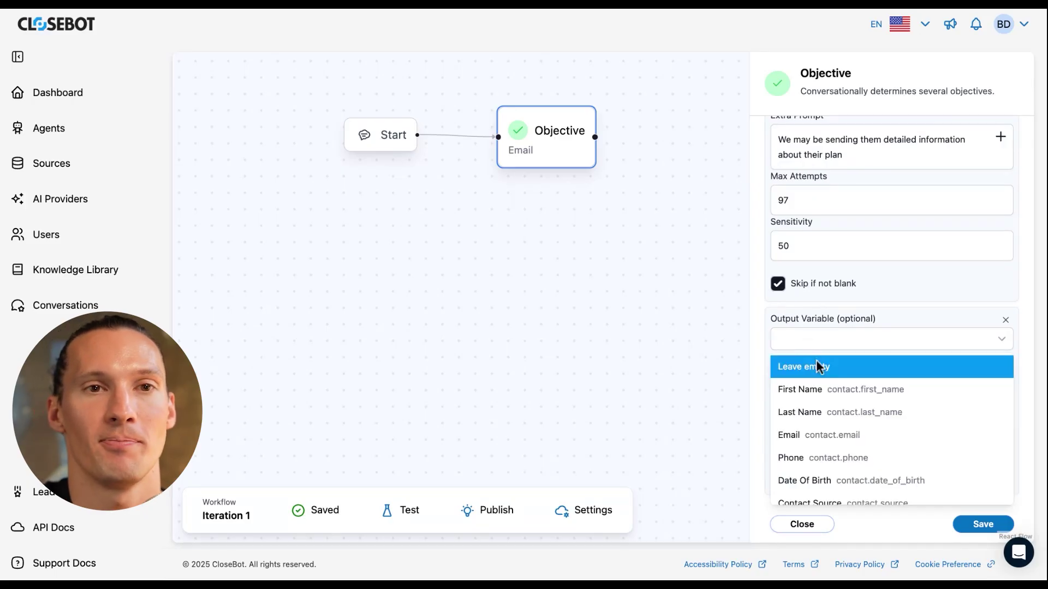
{"action": "left_click", "coordinate": [830, 389]}
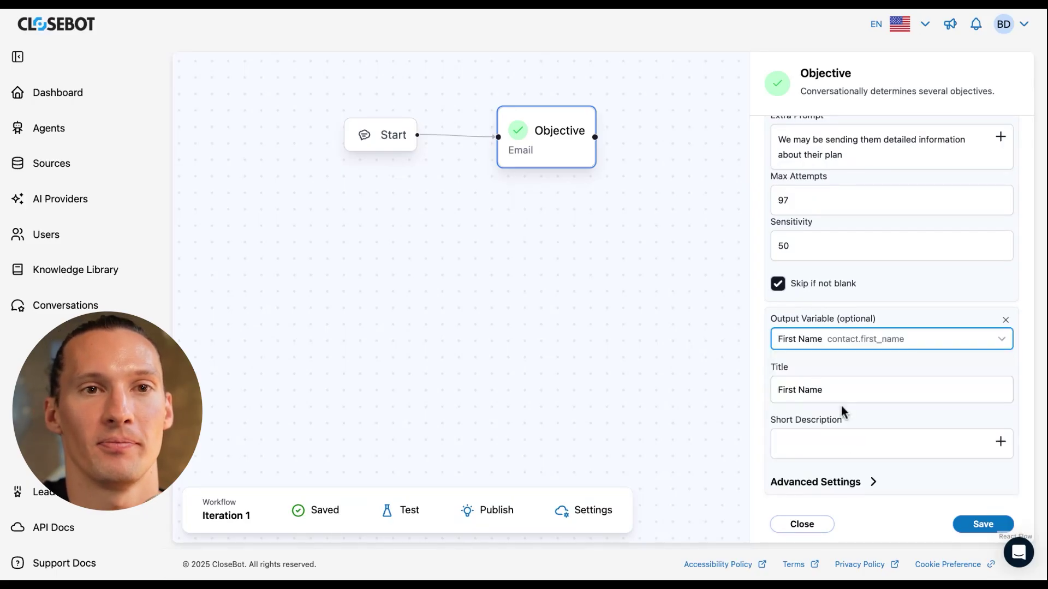
{"action": "left_click", "coordinate": [840, 443]}
{"action": "type", "text": "get thei"}
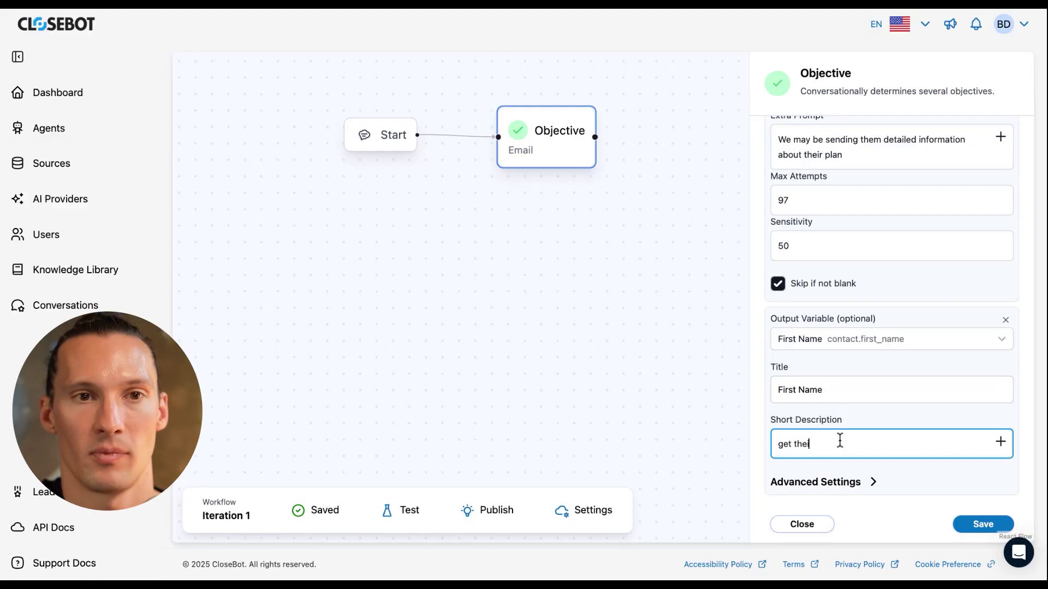
{"action": "type", "text": "r first name"}
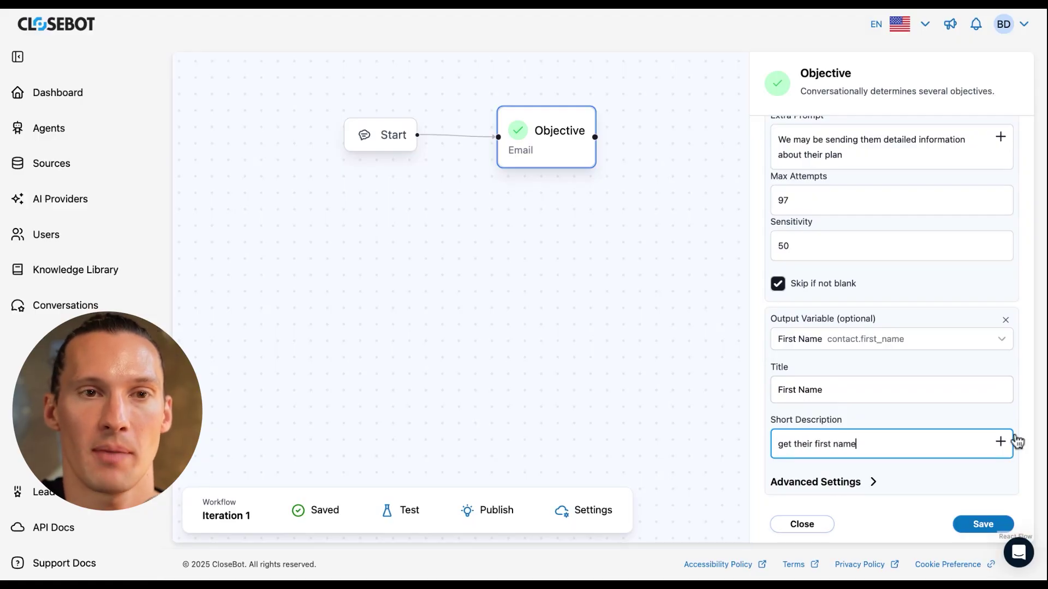
{"action": "left_click", "coordinate": [974, 526]}
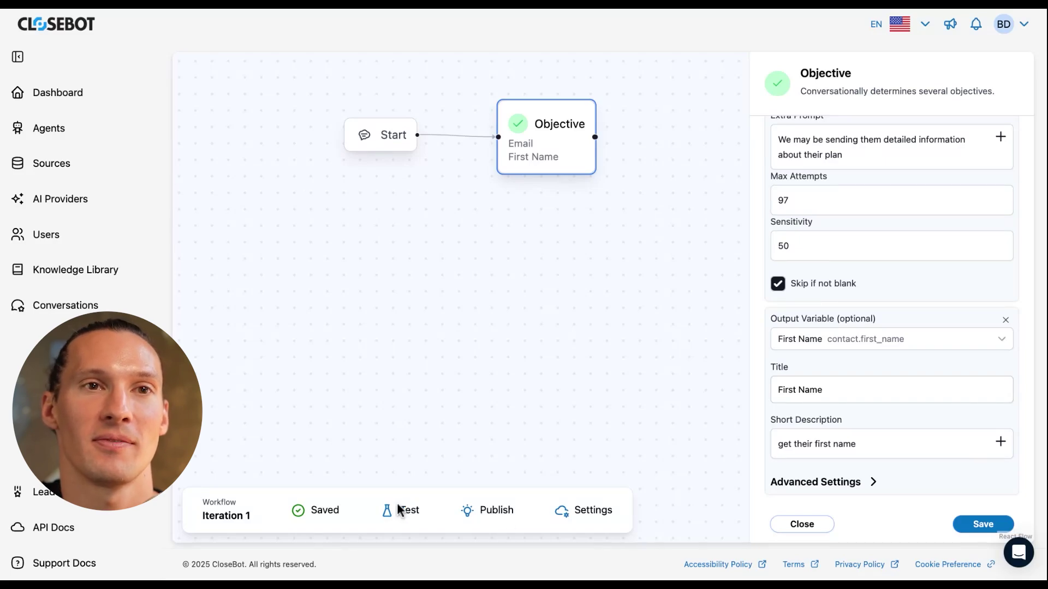
- Publish the bot through Test and start a new empty Iteration 1 chat session
{"action": "left_click", "coordinate": [487, 509]}
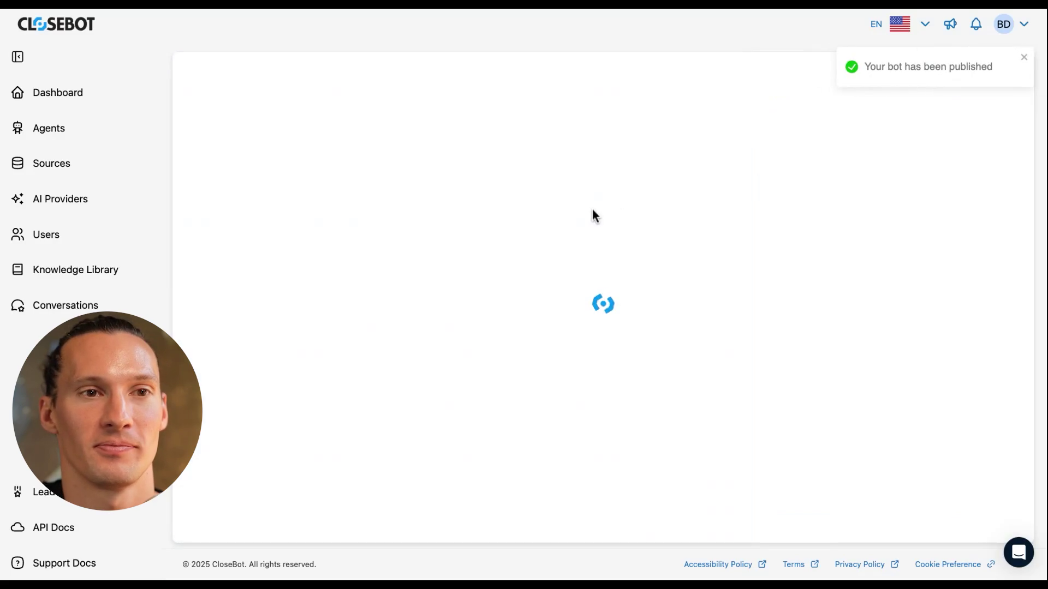
{"action": "left_click", "coordinate": [1023, 57]}
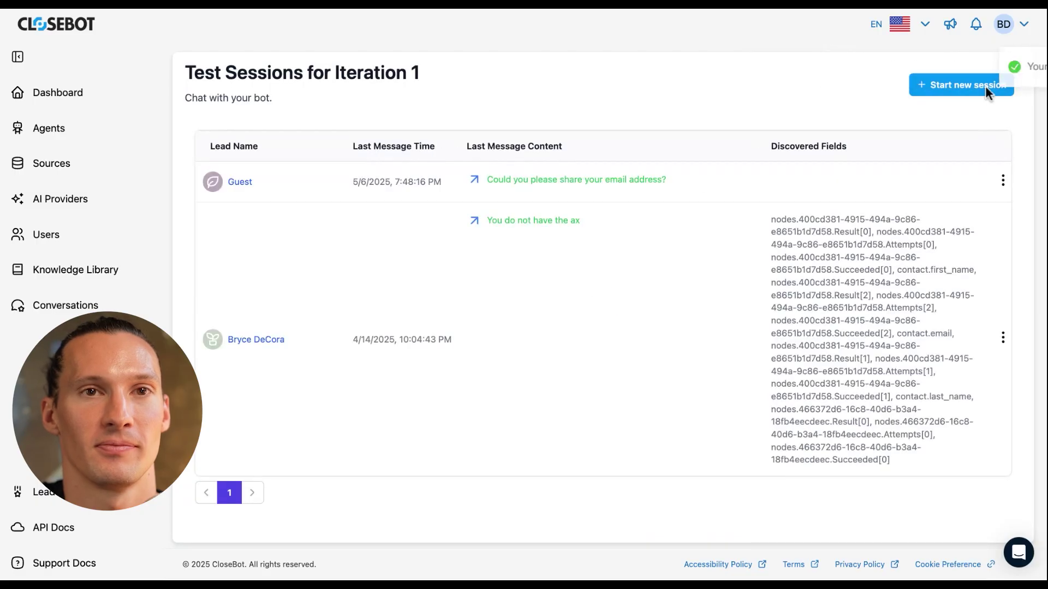
{"action": "left_click", "coordinate": [965, 94]}
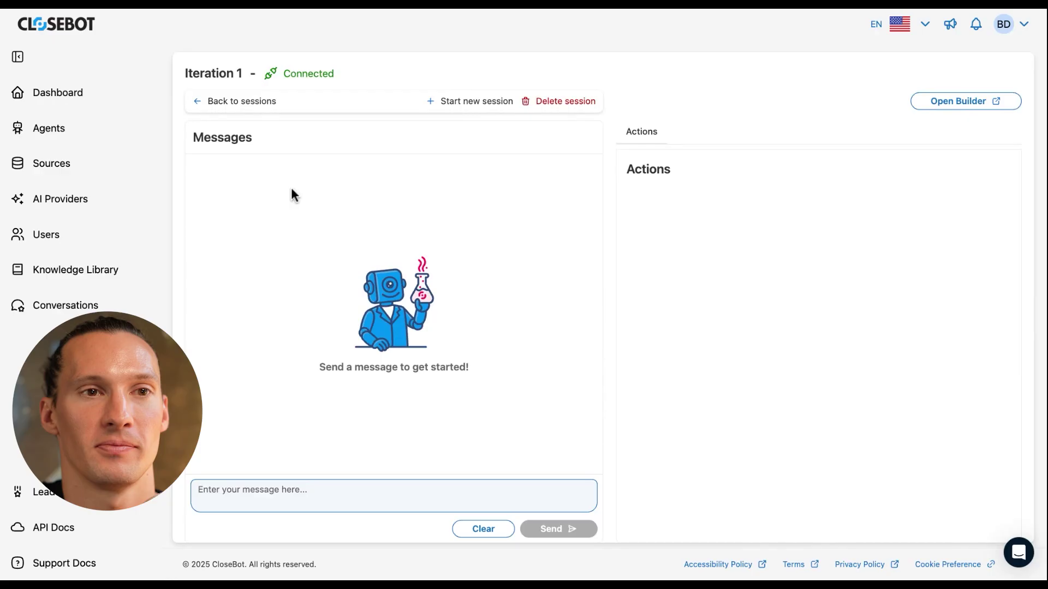
- Send the message 'Hi' to the bot in the test chat
{"action": "left_click", "coordinate": [373, 485]}
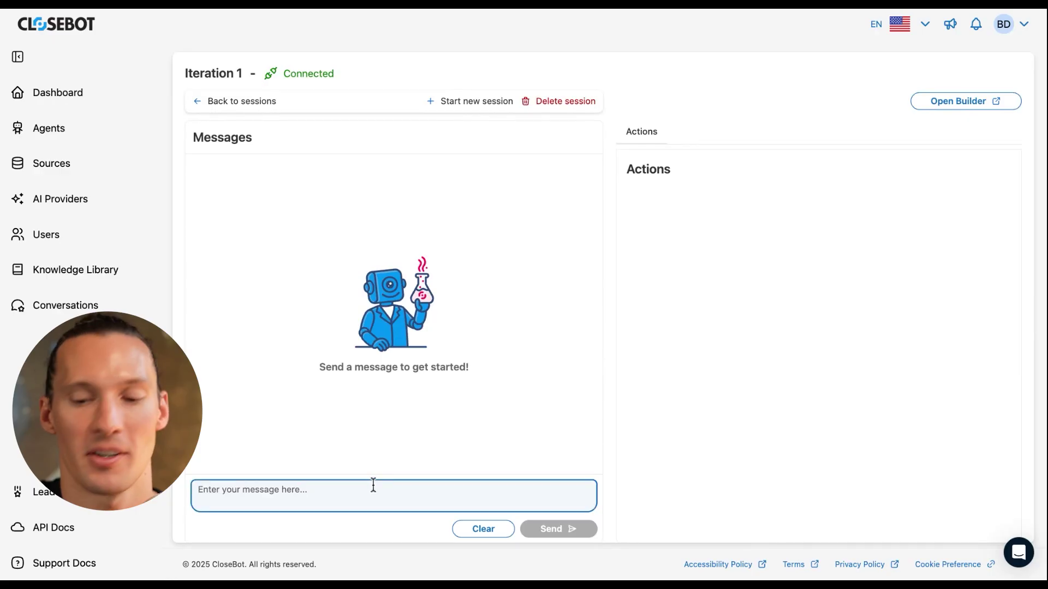
{"action": "type", "text": "Hi"}
{"action": "key", "text": "Return"}
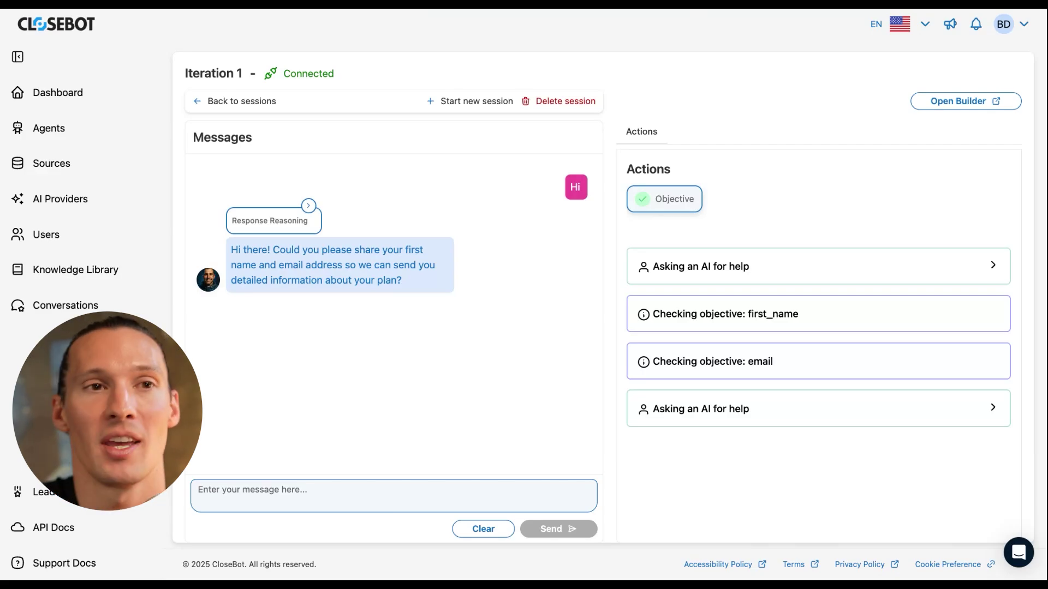
- Expand Response Reasoning and the last 'Asking an AI for help' action to view its Response
{"action": "left_click", "coordinate": [198, 490]}
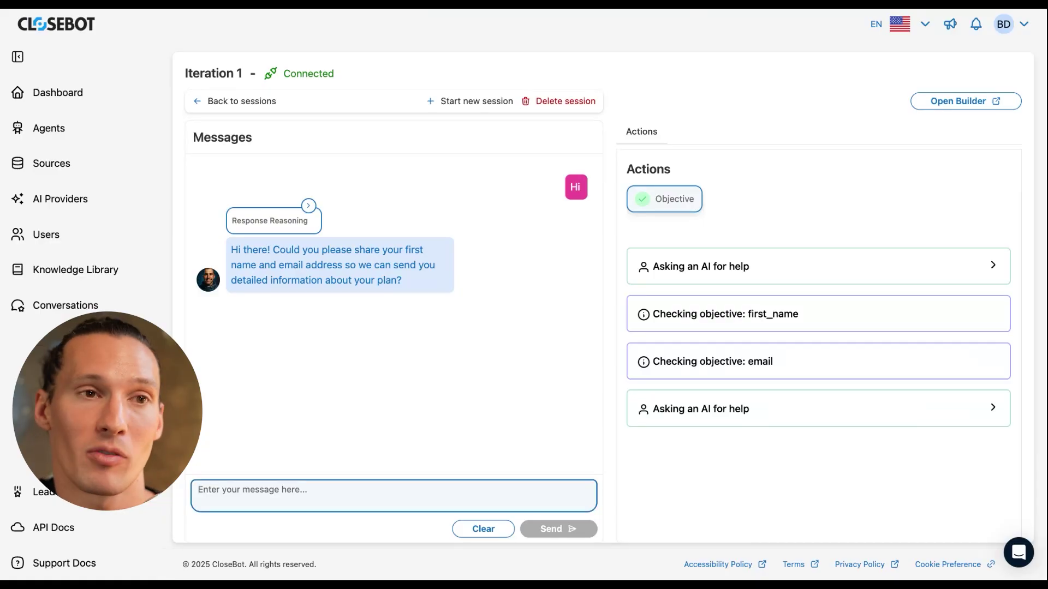
{"action": "left_click", "coordinate": [308, 206]}
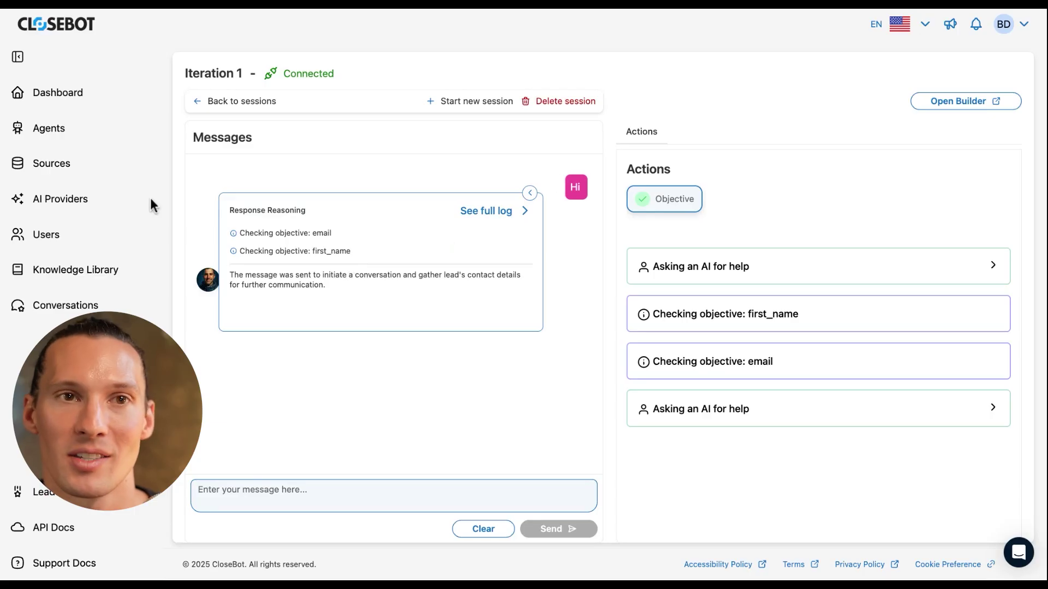
{"action": "left_click", "coordinate": [700, 412]}
{"action": "scroll", "coordinate": [717, 412], "scroll_direction": "down", "scroll_amount": 10}
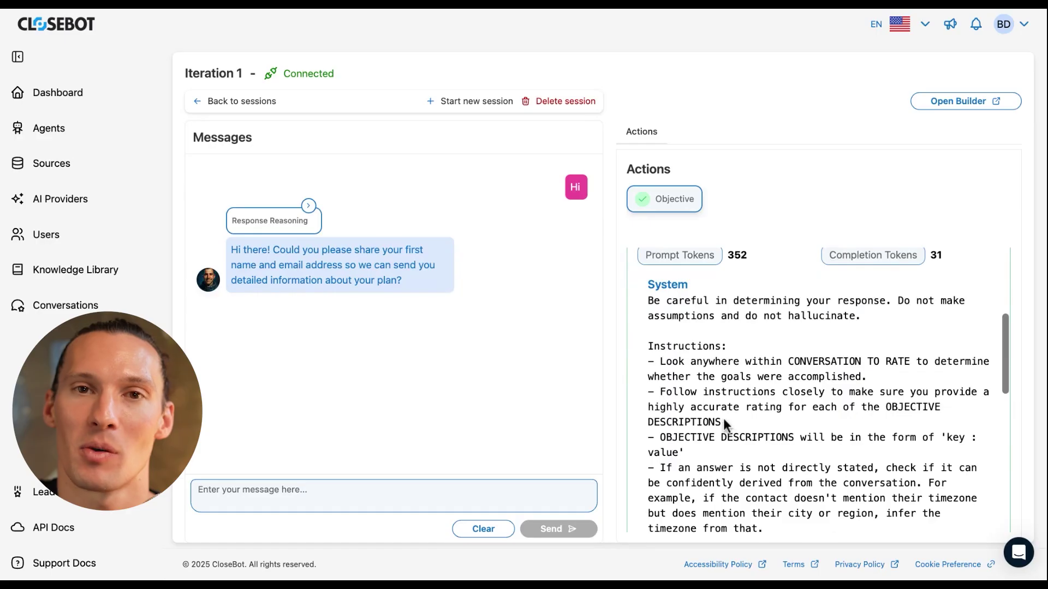
{"action": "scroll", "coordinate": [719, 411], "scroll_direction": "down", "scroll_amount": 2}
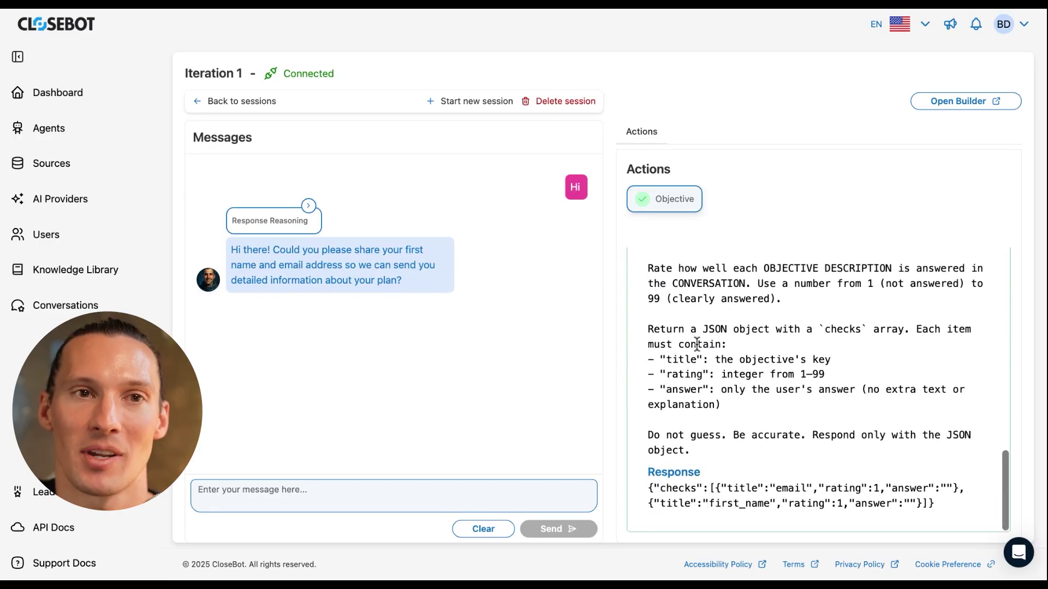